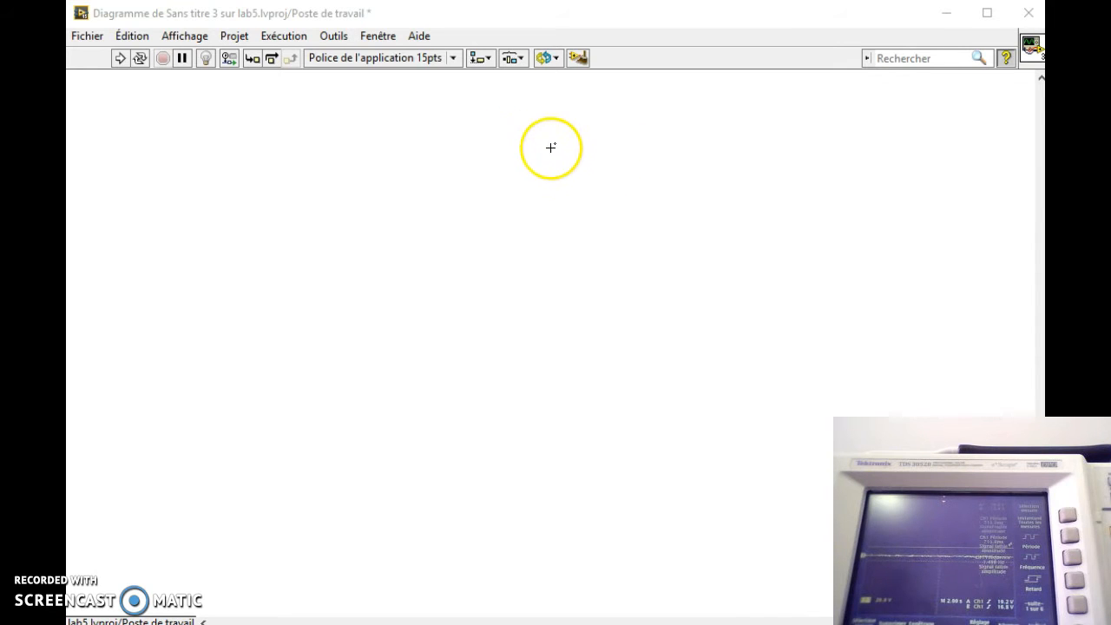
Step: Place an Assistant DAQ Express VI from the DAQmx data acquisition functions on the empty block diagram
right_click(386, 237)
mouse_move(456, 533)
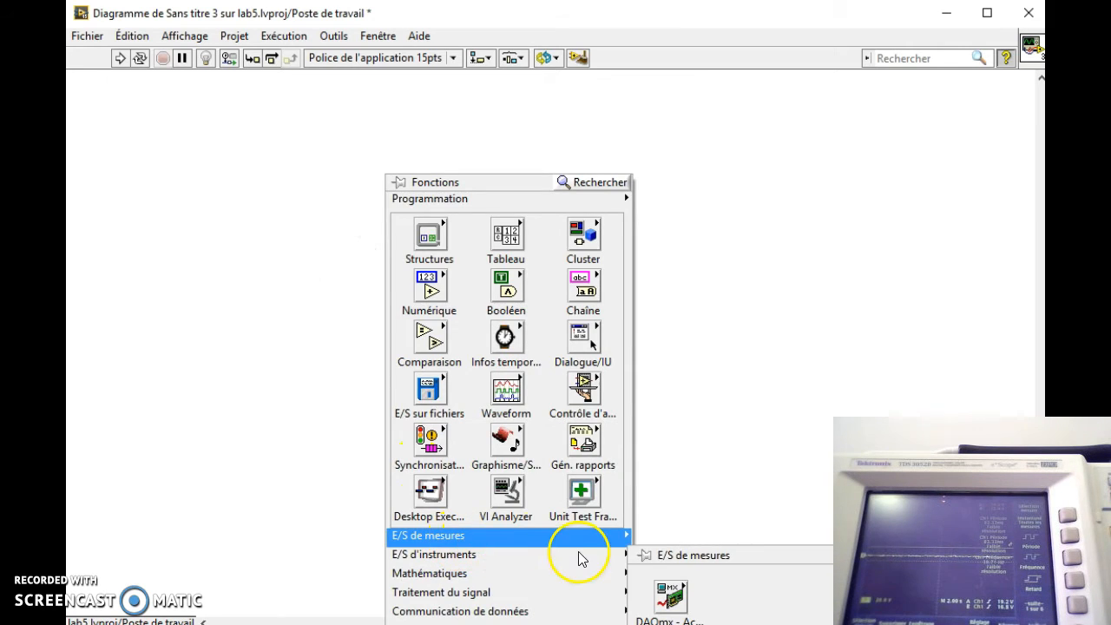
left_click(649, 556)
left_click_drag(674, 551, 380, 109)
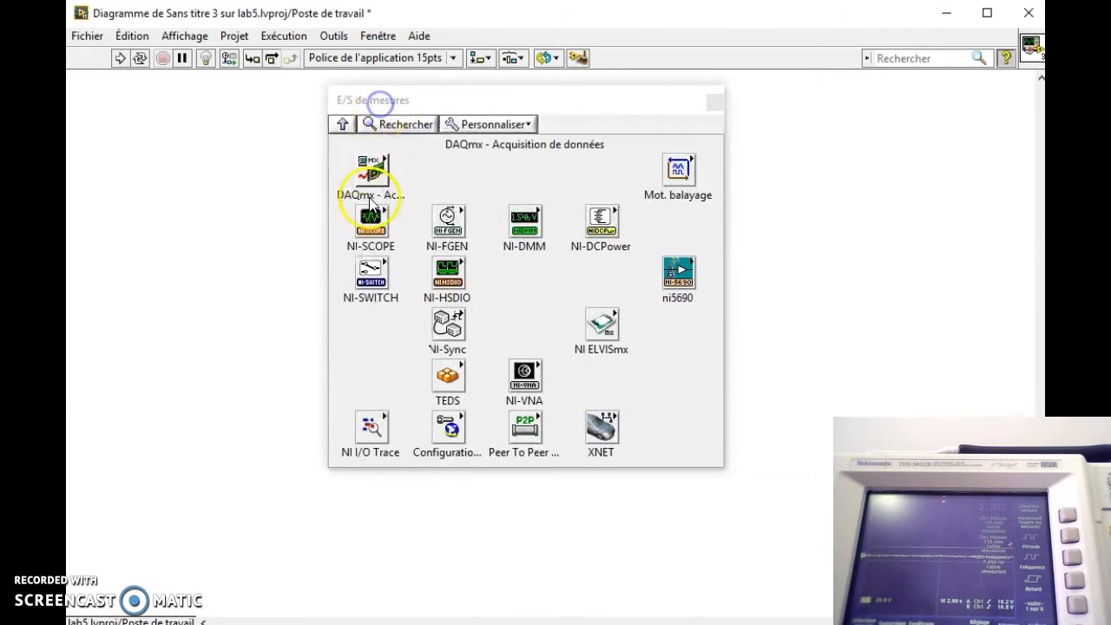
left_click(375, 180)
left_click_drag(370, 323, 281, 279)
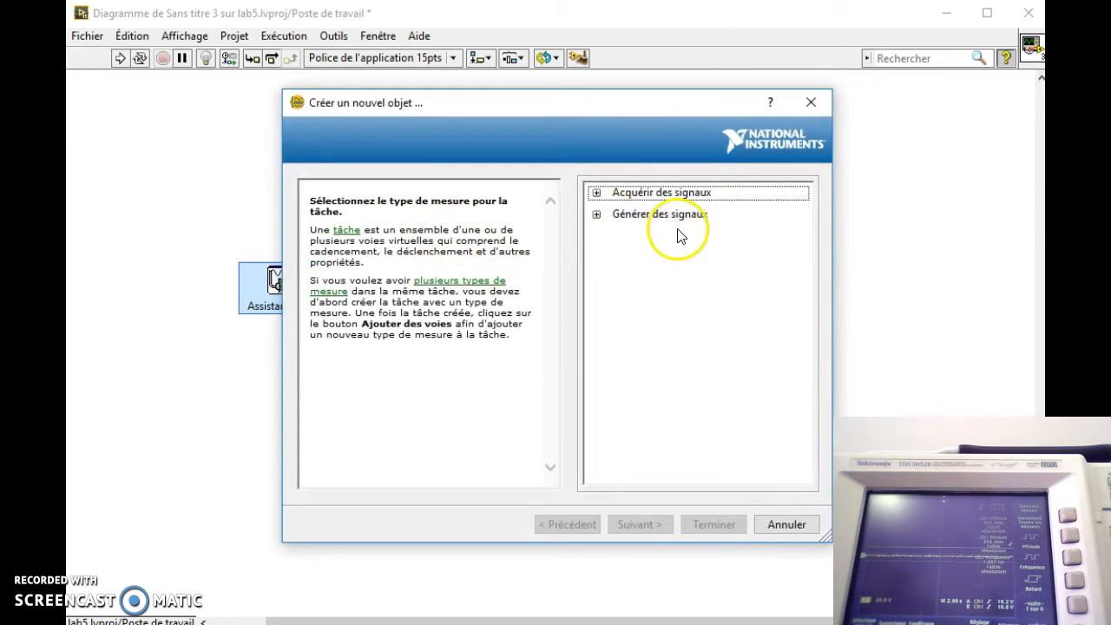
Step: Create a counter output task that generates pulses on physical channel ctr0 of Dev1 (USB-6216)
left_click(596, 216)
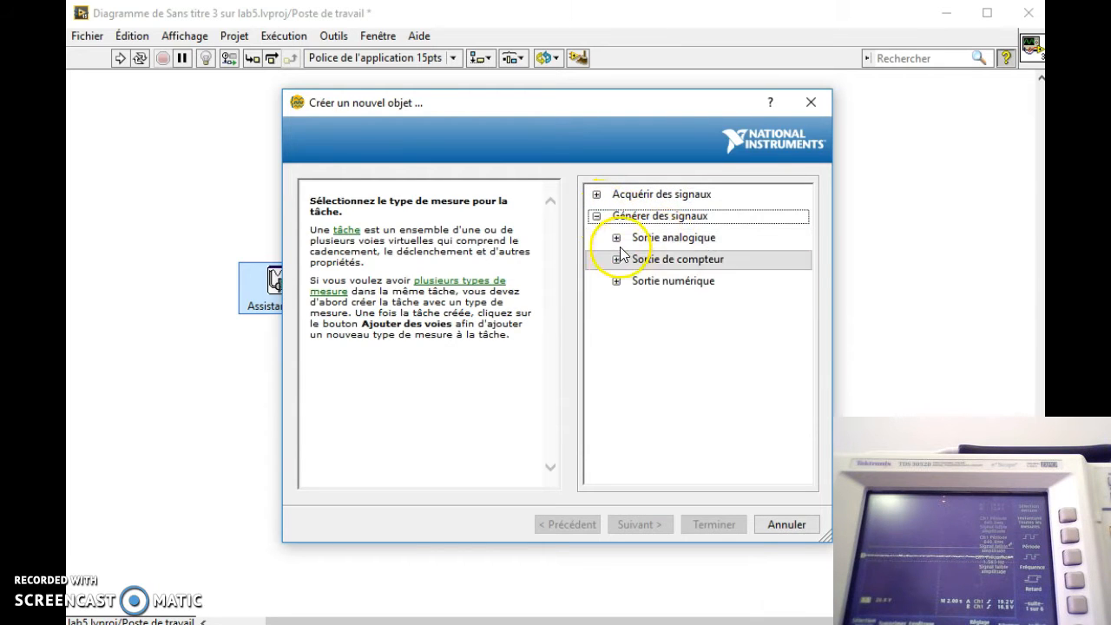
left_click(616, 260)
double_click(686, 280)
left_click(617, 246)
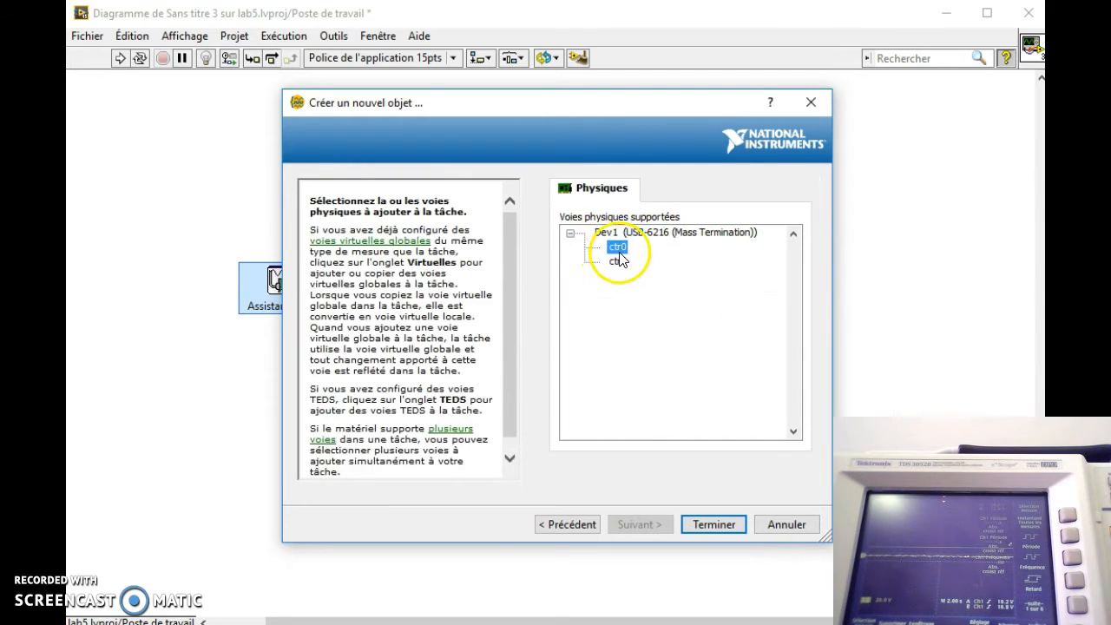
left_click(713, 524)
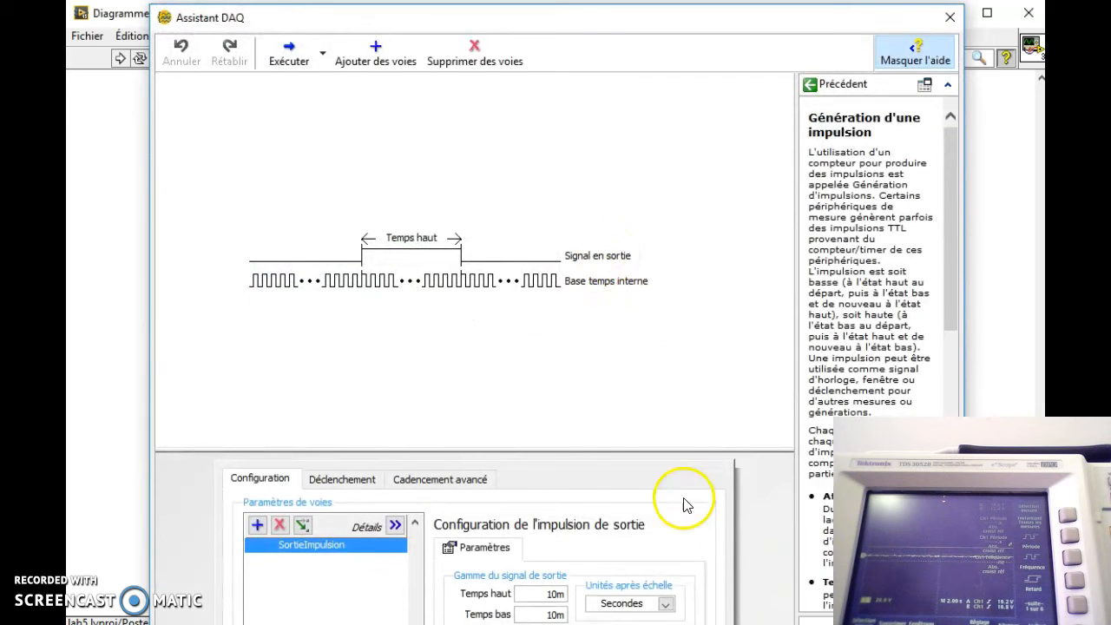
Step: Set the output pulse's high time (Temps haut) to 2 s and its low time (Temps bas) to 1 s
left_click_drag(518, 446, 533, 115)
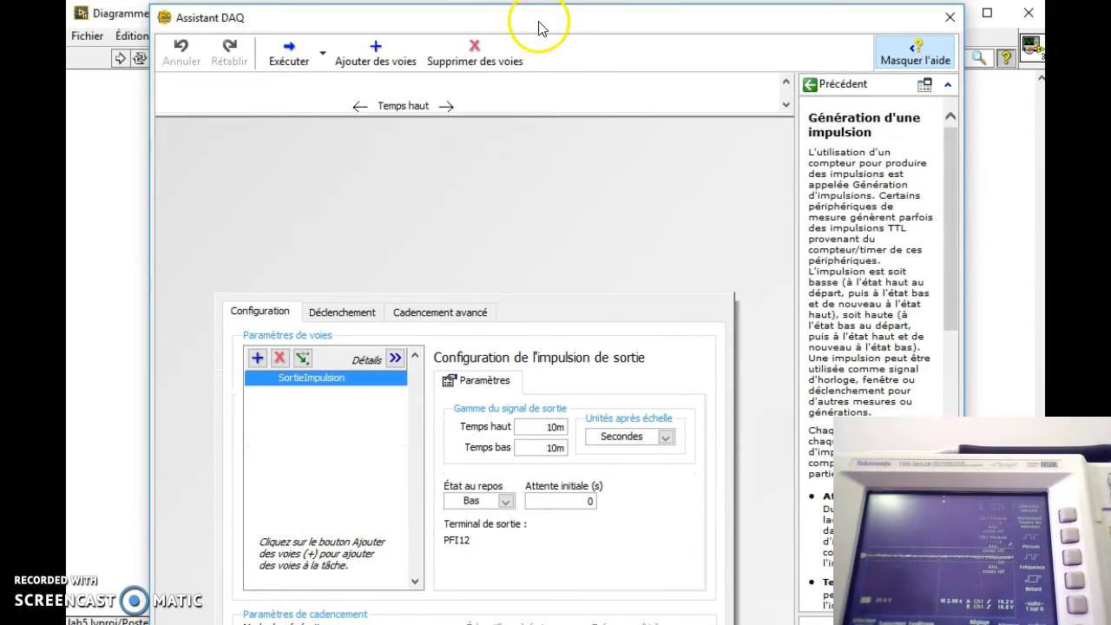
left_click_drag(543, 7, 530, 37)
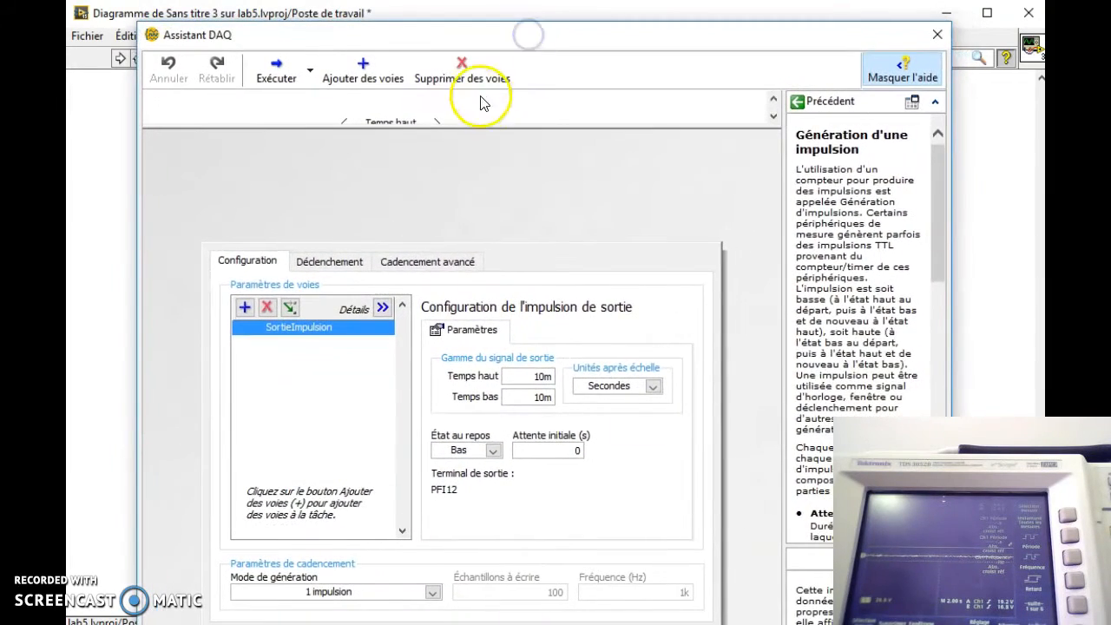
mouse_move(485, 129)
left_mouse_down()
mouse_move(488, 191)
mouse_move(503, 119)
left_mouse_up()
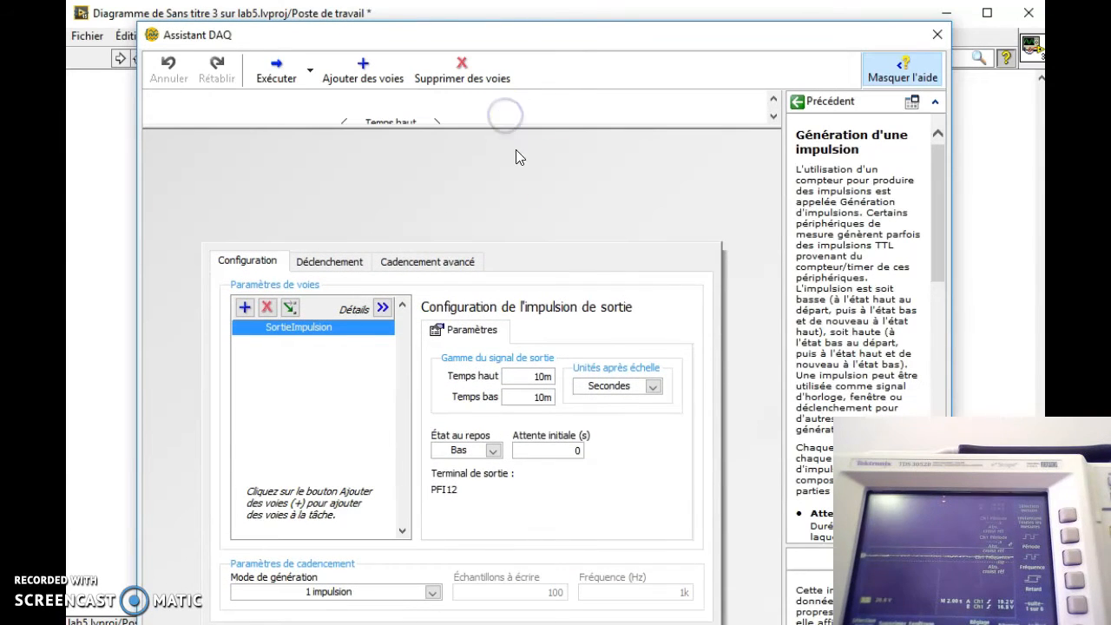
left_click(527, 376)
left_click_drag(537, 376, 552, 376)
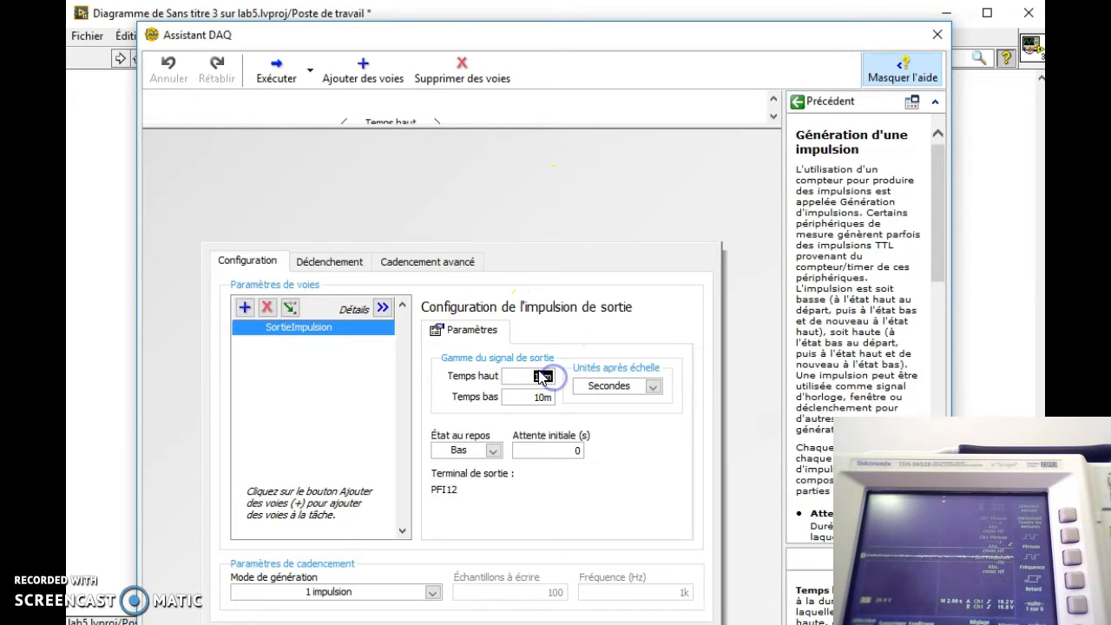
type("2")
left_click(533, 397)
left_click_drag(532, 396, 552, 397)
type("1")
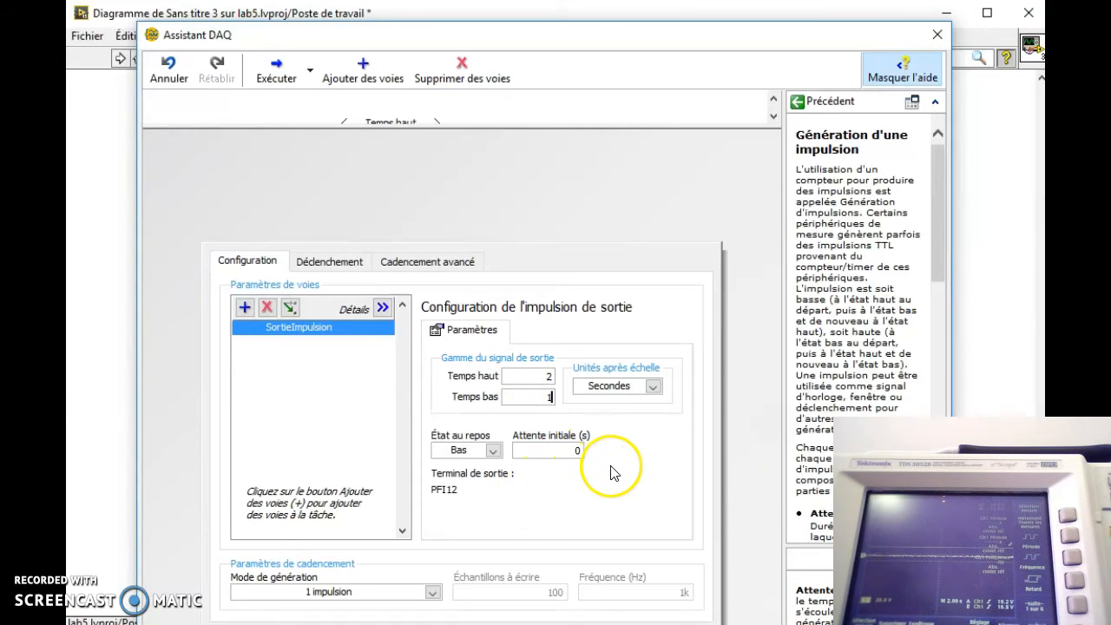
Step: Set the pulse's initial delay (Attente initiale) to 1 s and keep its idle state at Bas
left_click_drag(570, 451, 580, 451)
type("1")
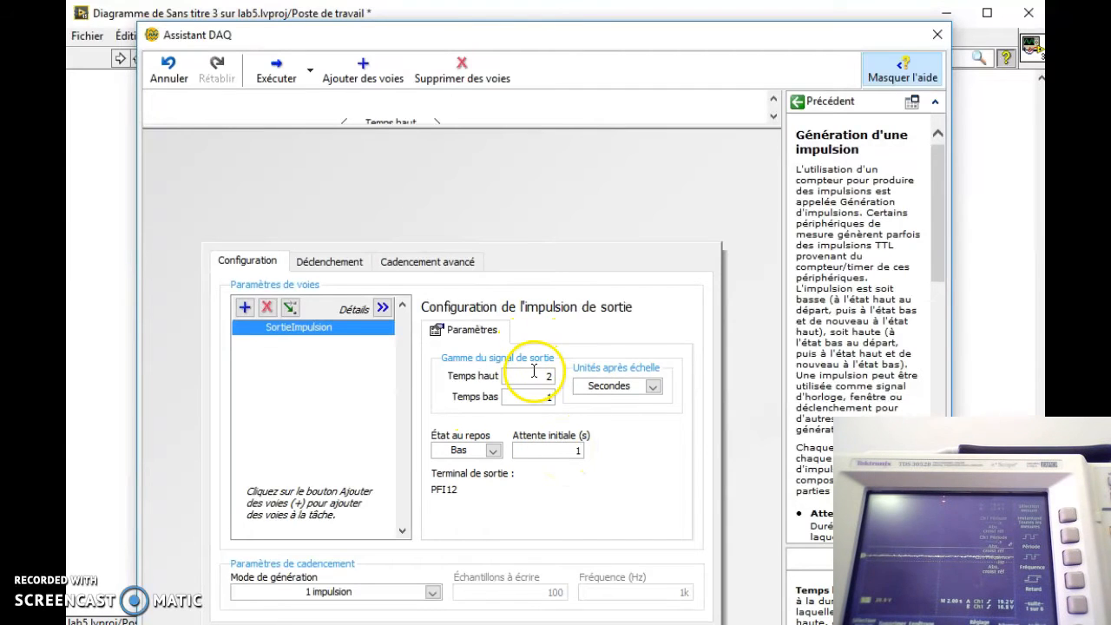
left_click(491, 450)
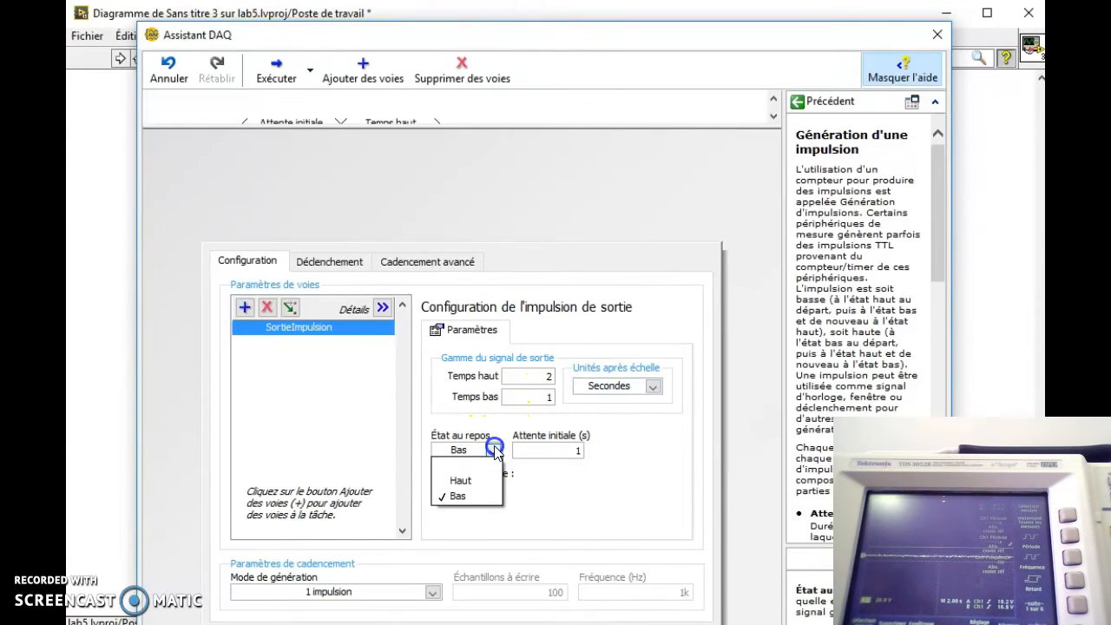
left_click(487, 449)
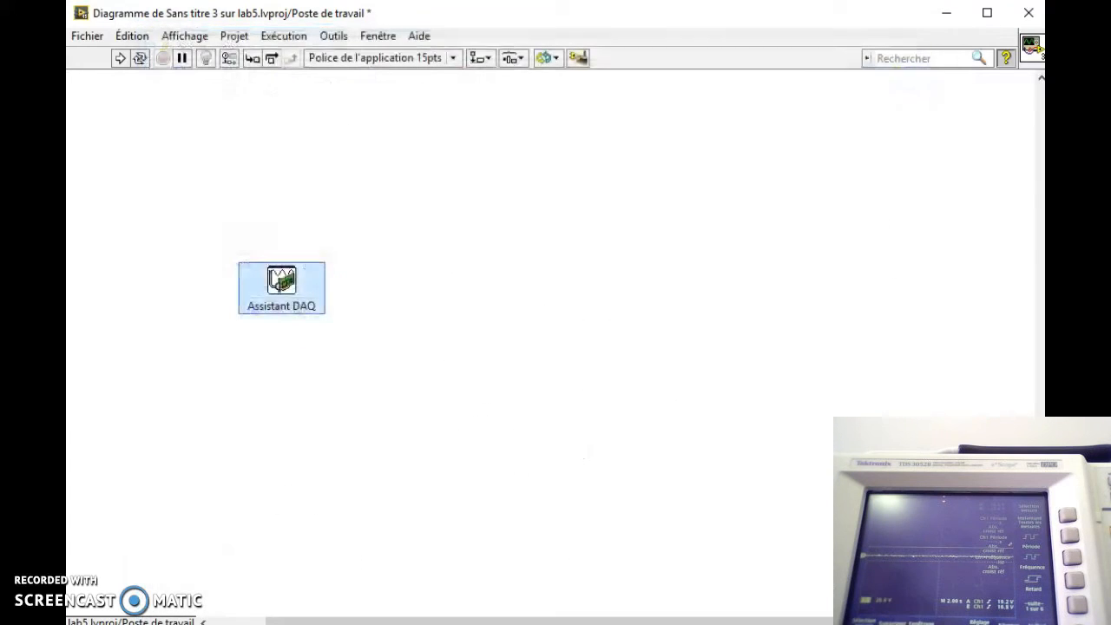
Step: Run the VI from its front panel to output the single pulse
right_click(459, 390)
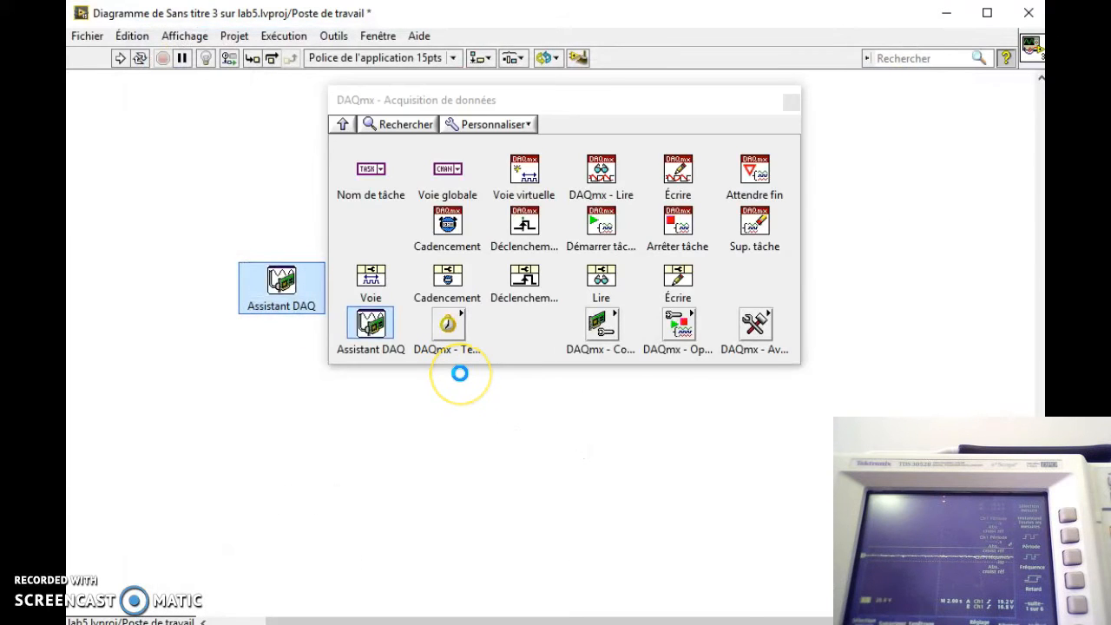
left_click(486, 420)
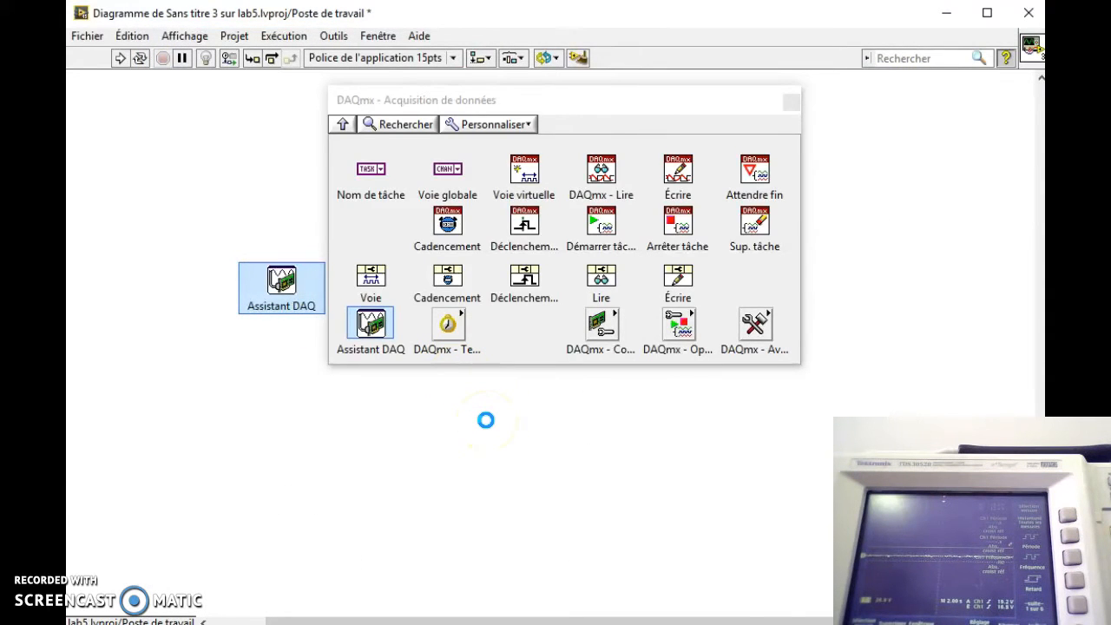
left_click(486, 420)
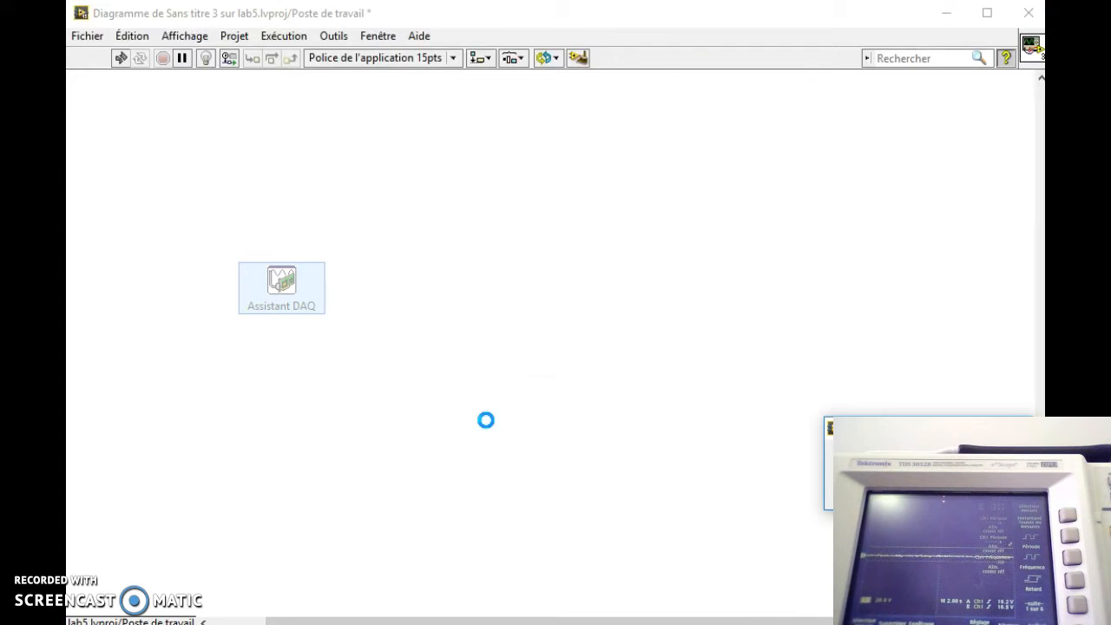
right_click(437, 379)
key("ctrl+e")
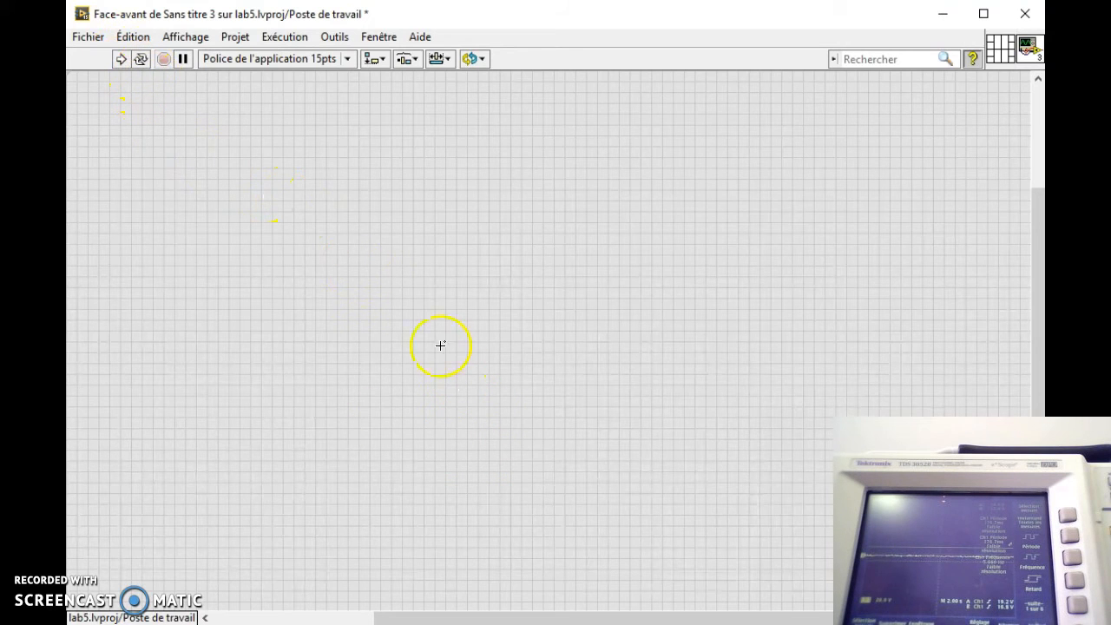
left_click(122, 61)
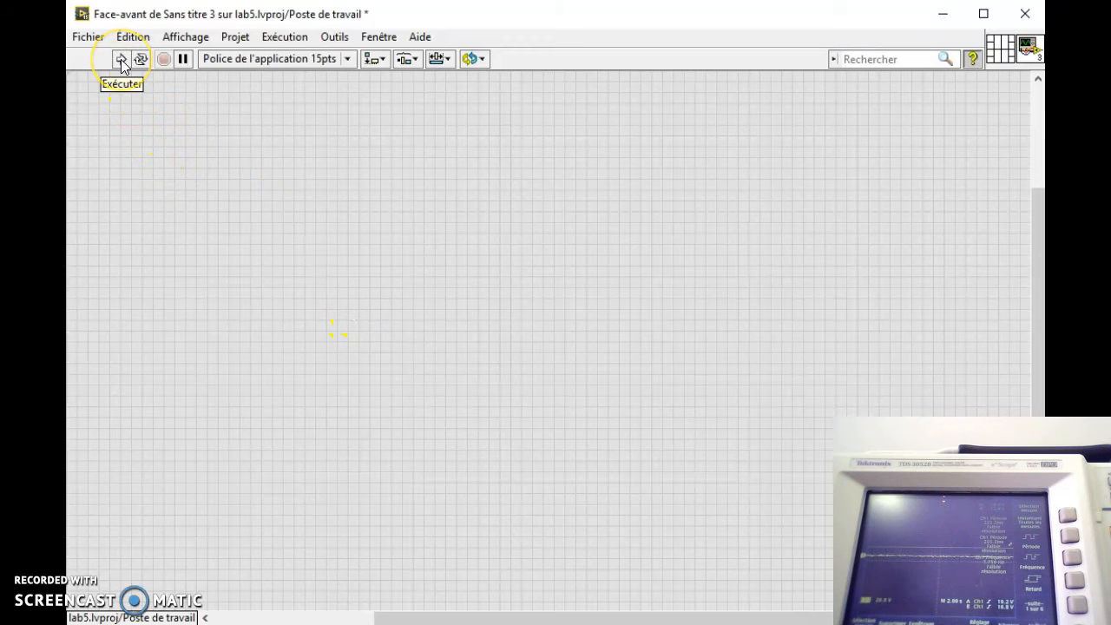
left_click(122, 63)
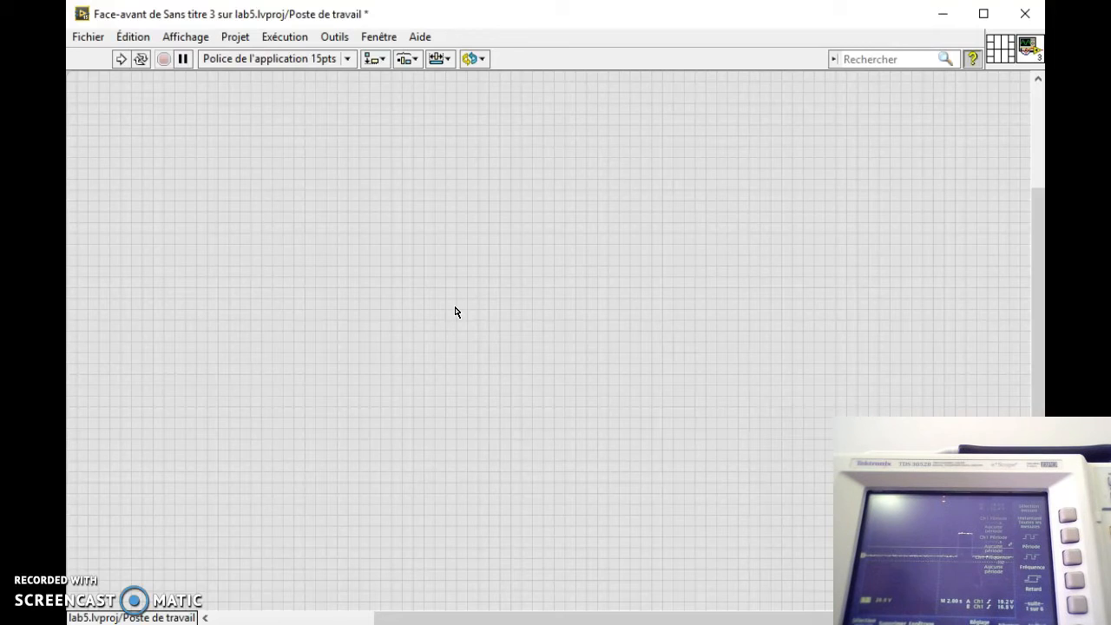
Step: Reopen the Assistant DAQ configuration from the block diagram and set the generation mode to N impulsions with 4 samples to write
key("ctrl+e")
left_click(256, 323)
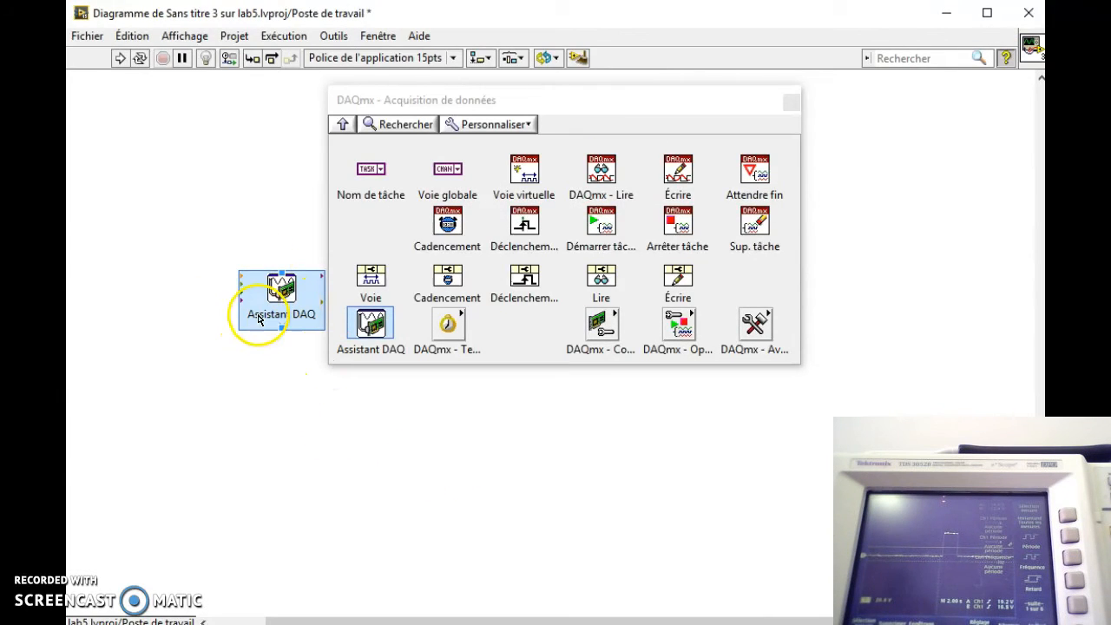
left_click_drag(444, 101, 485, 97)
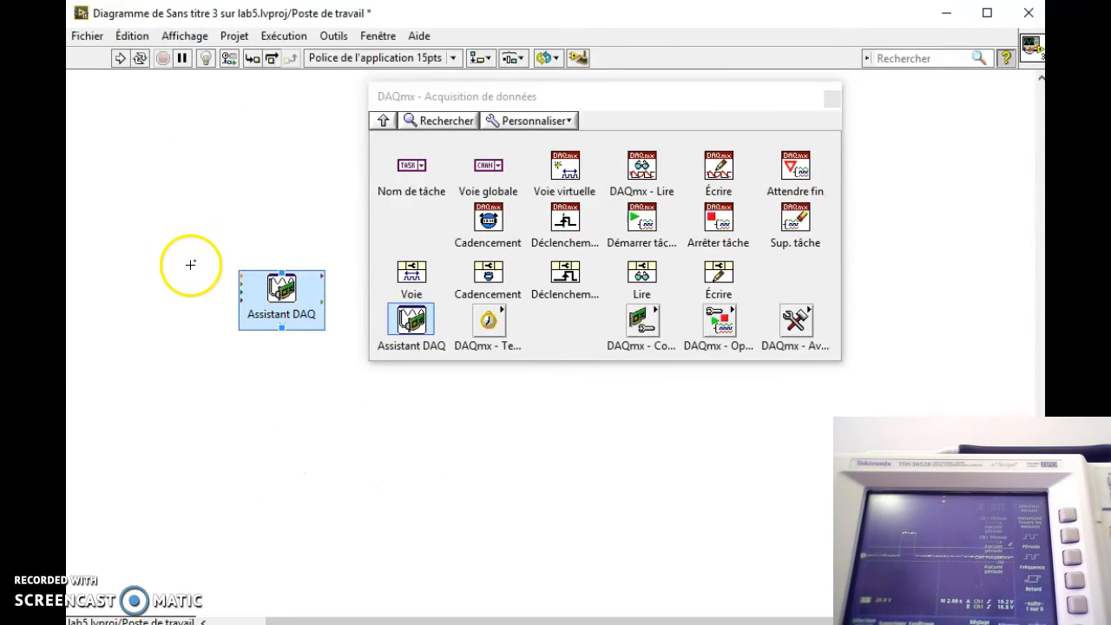
left_click(280, 301)
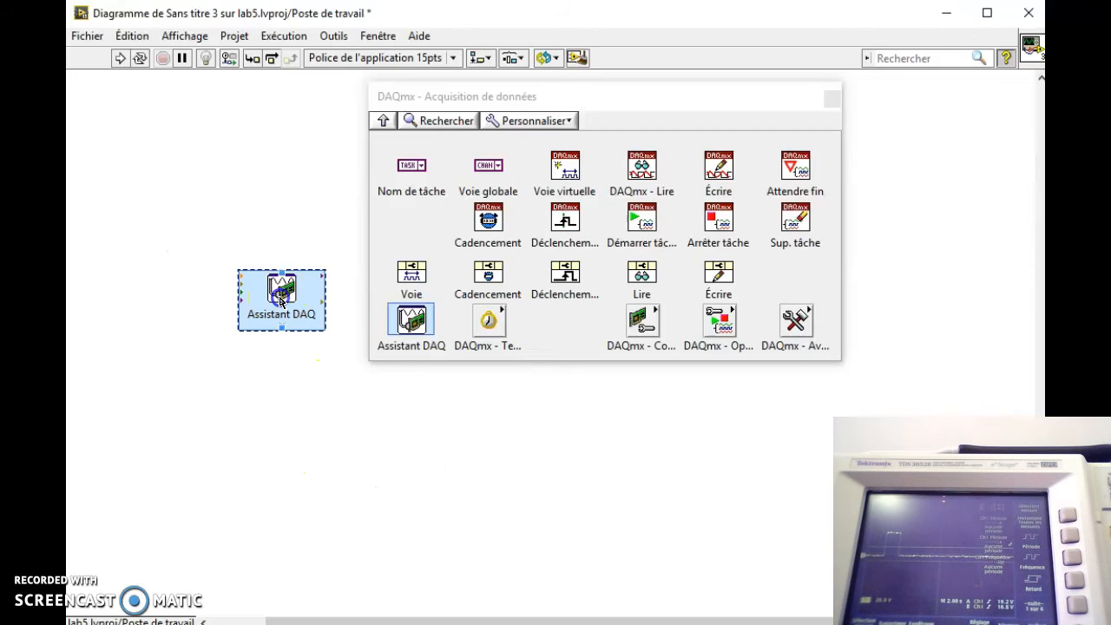
left_click(362, 349)
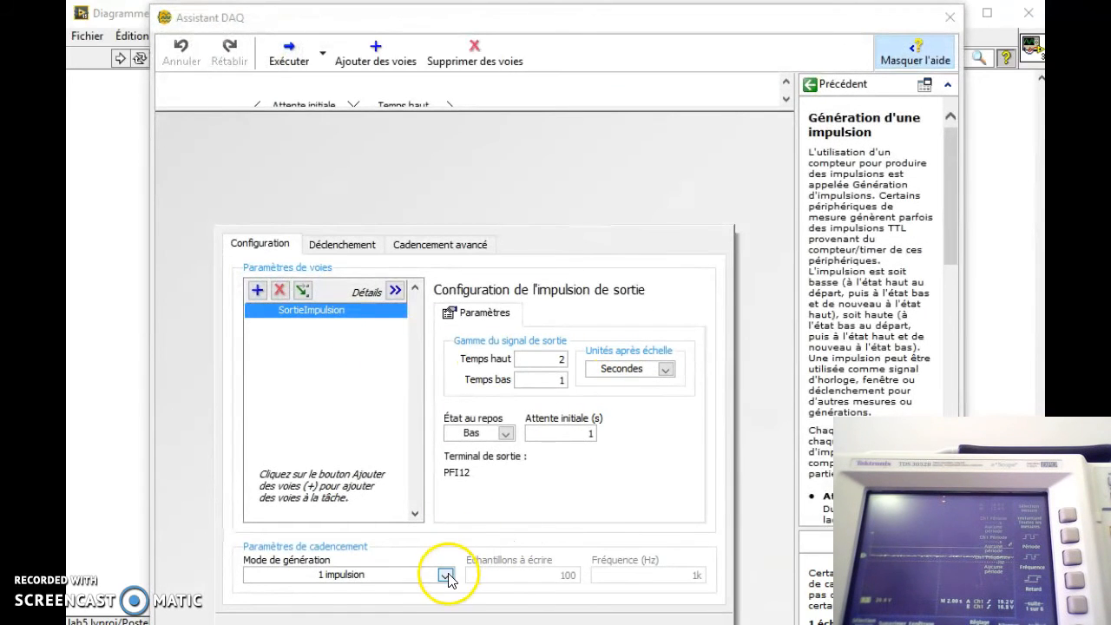
left_click(445, 575)
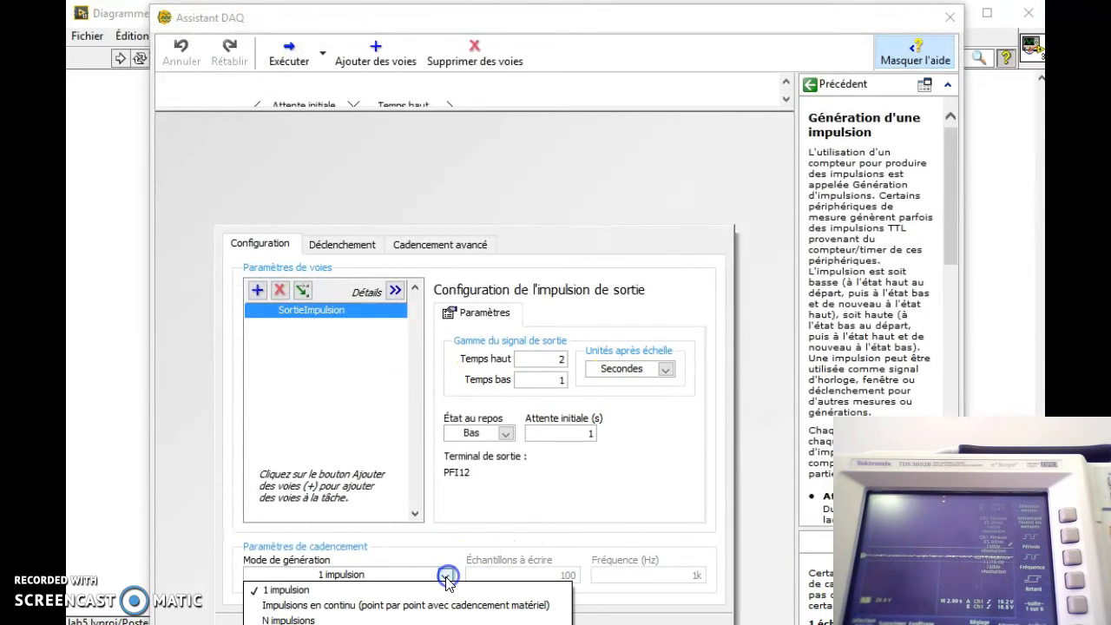
left_click(320, 619)
double_click(563, 575)
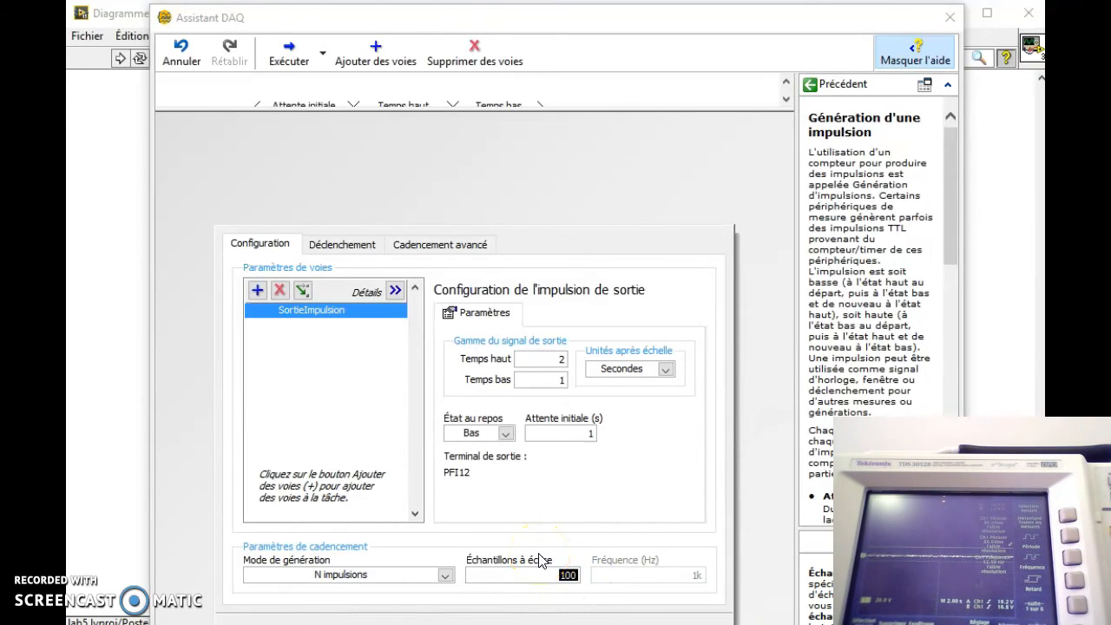
left_click(574, 576)
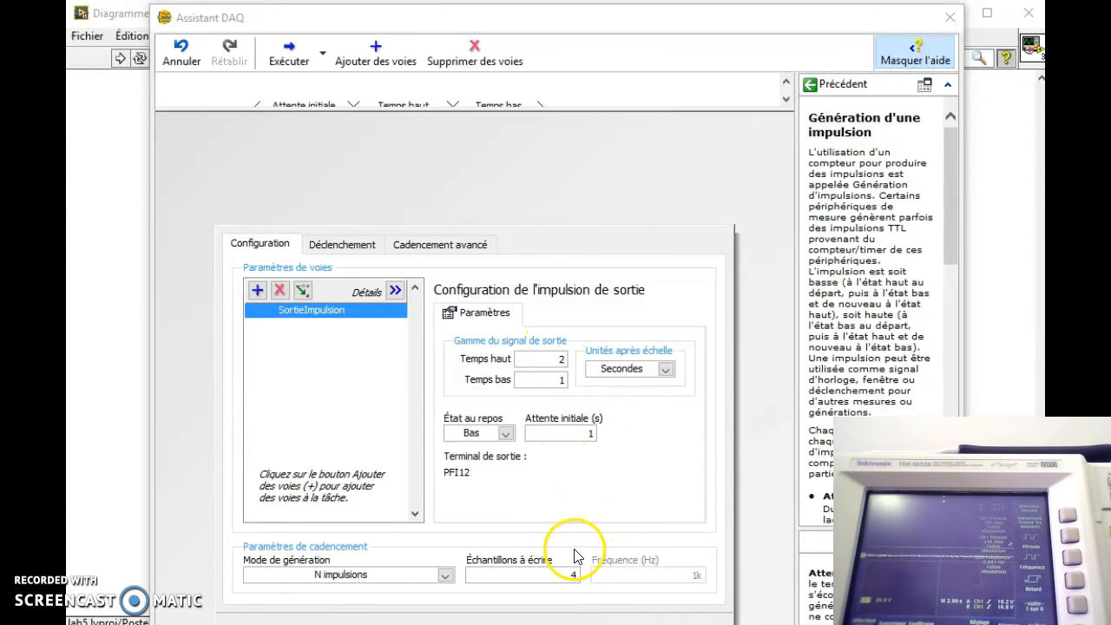
key("Return")
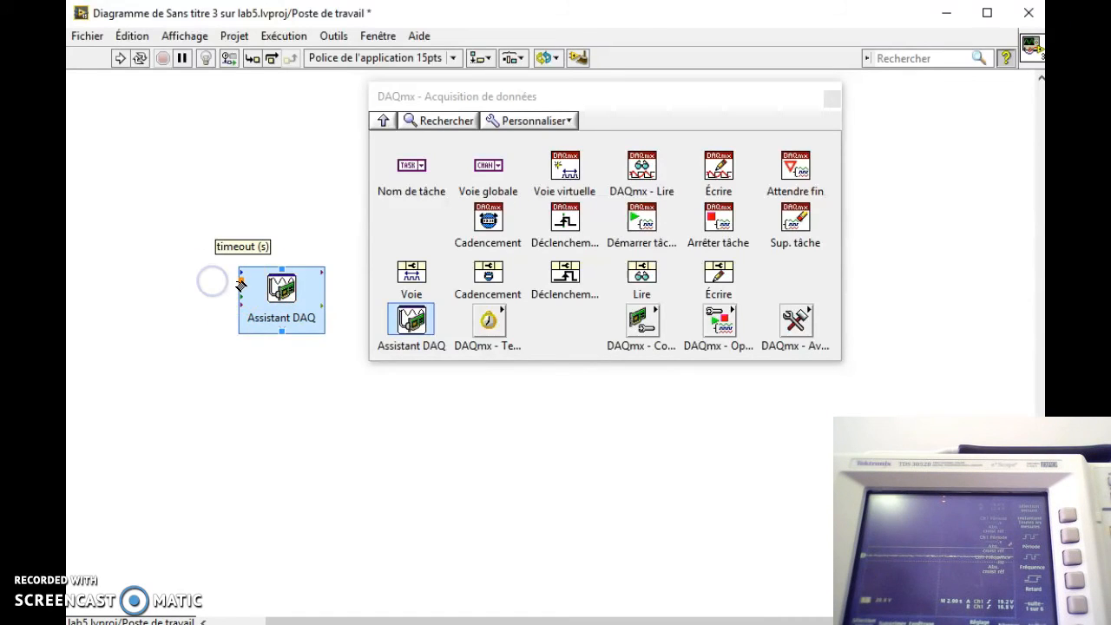
Step: Create a constant of 20 on the Assistant DAQ's timeout (s) input and run the VI from the front panel
right_click(235, 280)
mouse_move(365, 425)
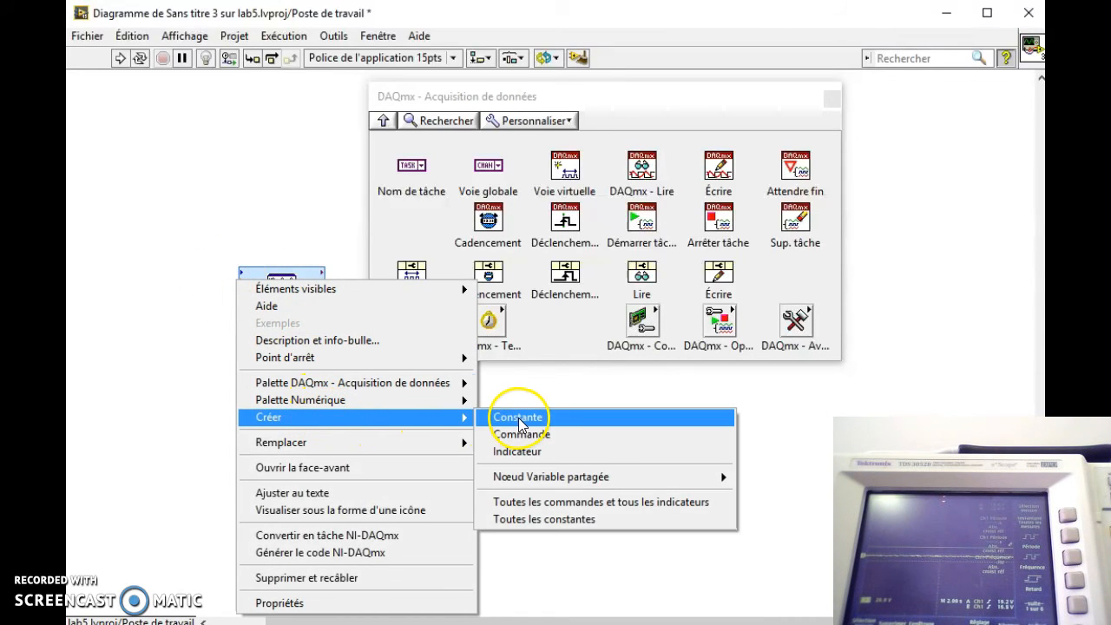
left_click(520, 424)
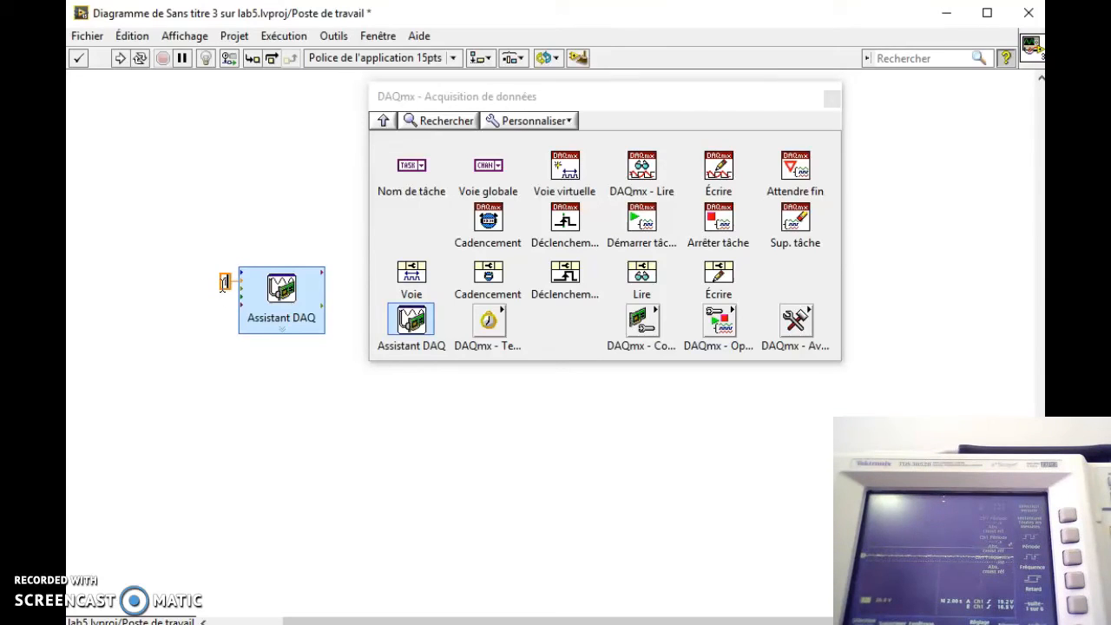
left_click(194, 307)
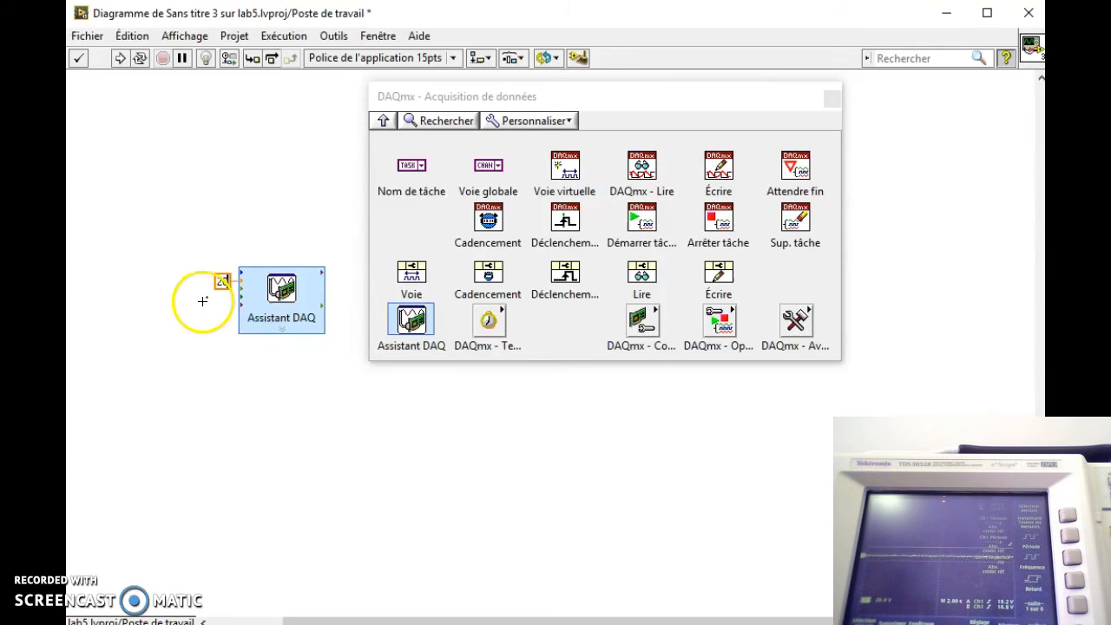
left_click(176, 142)
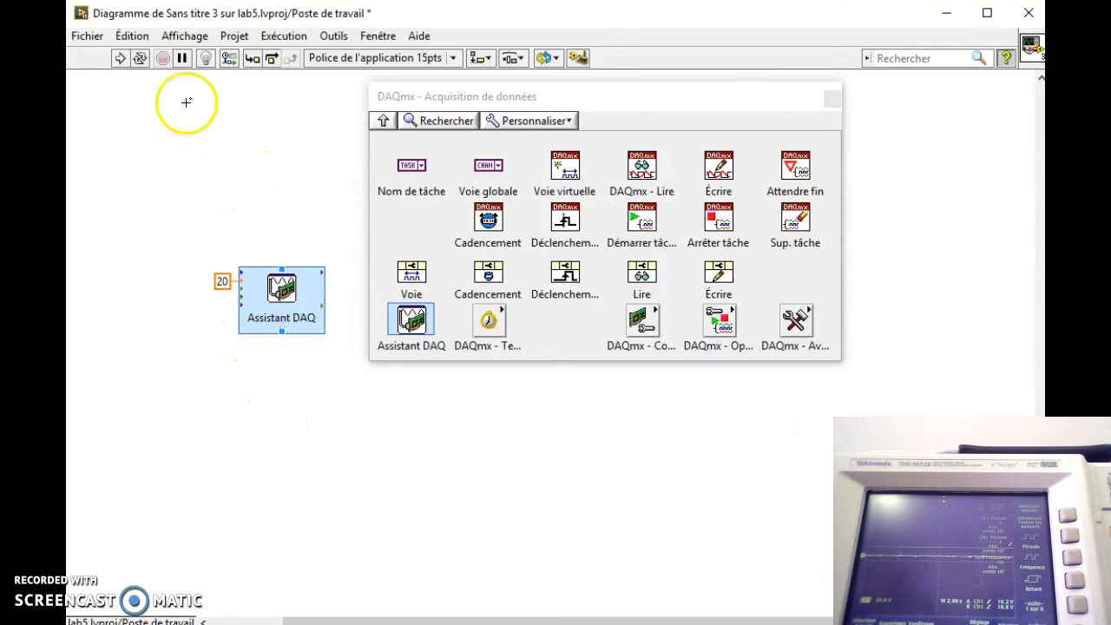
left_click(121, 60)
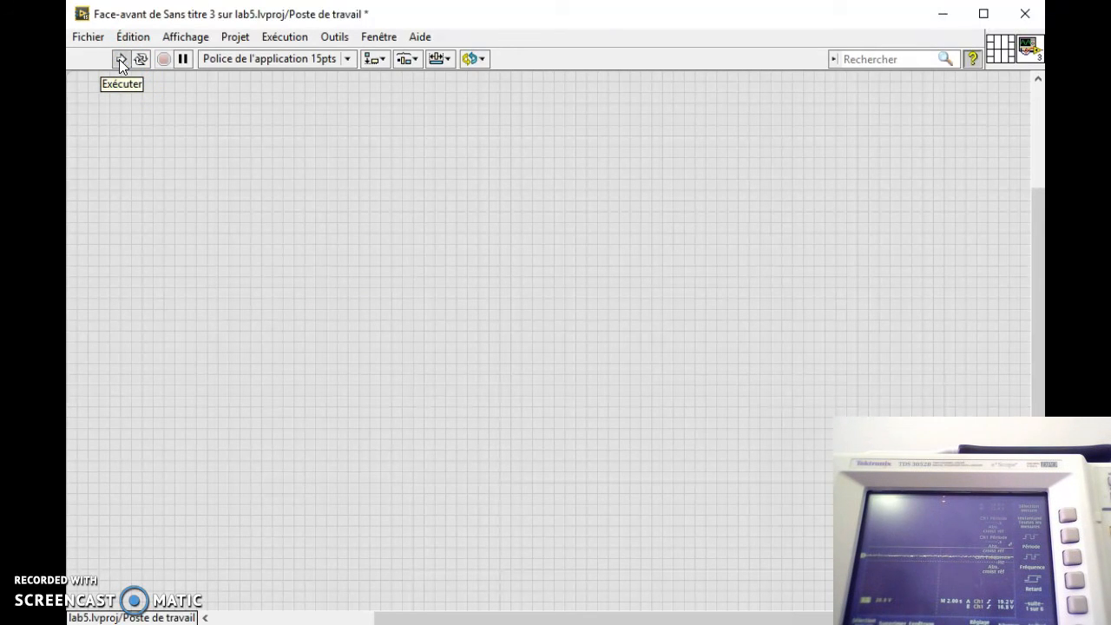
left_click(120, 59)
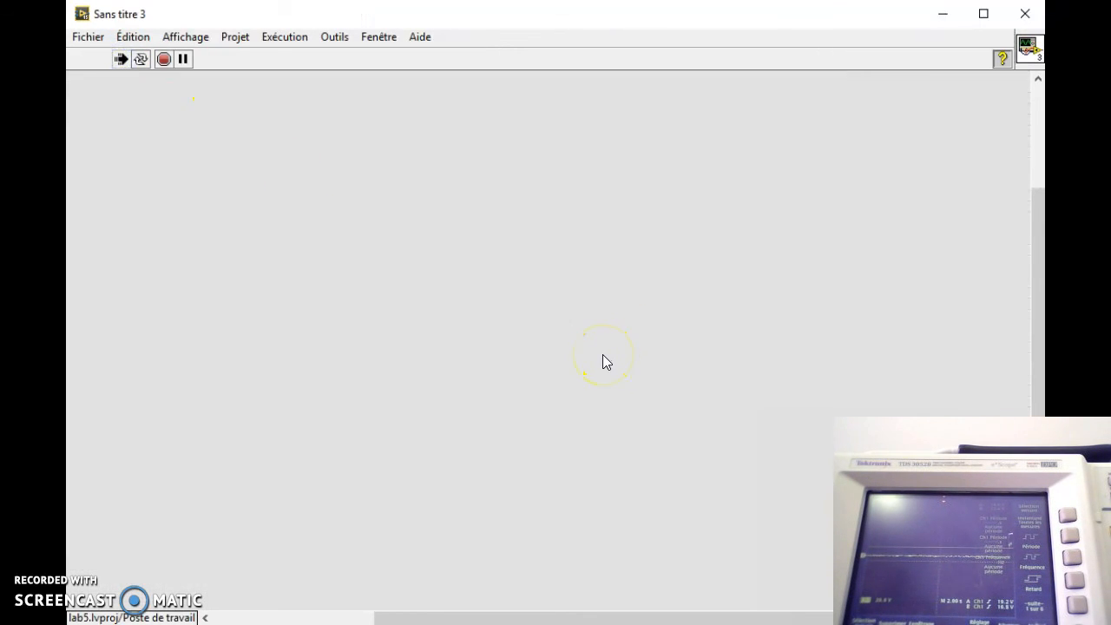